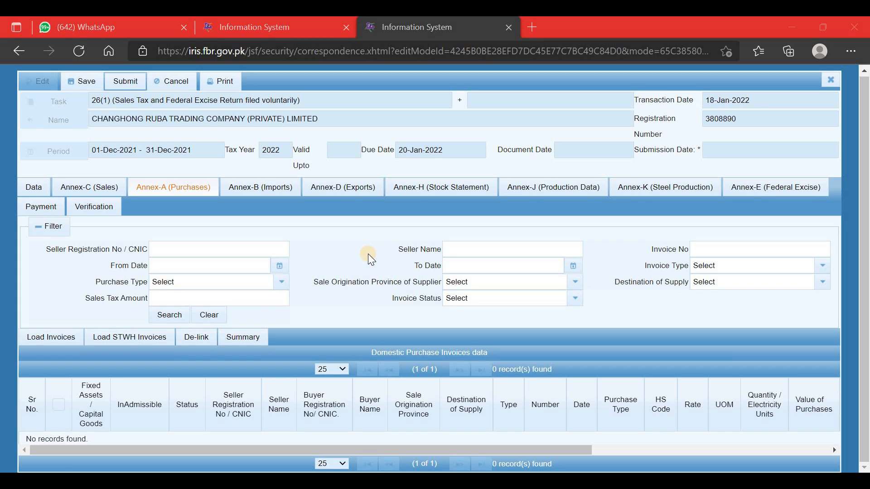
pyautogui.click(169, 315)
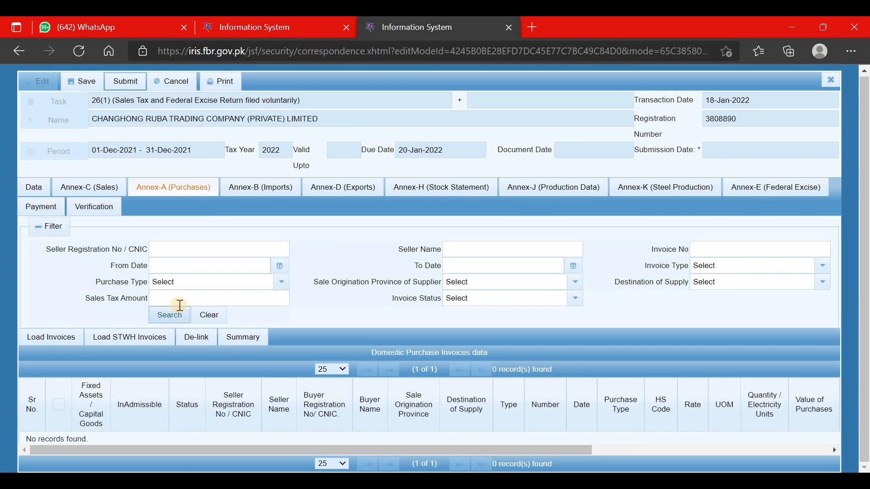
pyautogui.click(186, 305)
# Step: Open Load Invoices and enter the supplier's NTN in the Seller NTN/CNIC filter
pyautogui.click(56, 347)
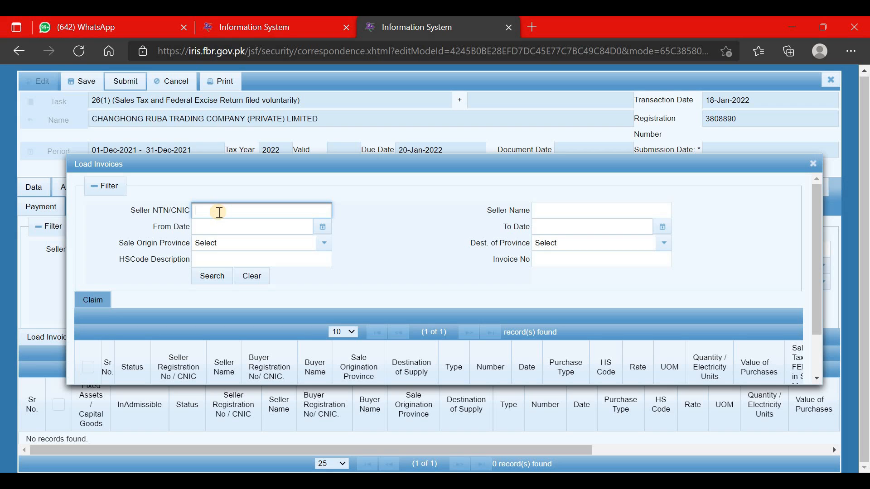
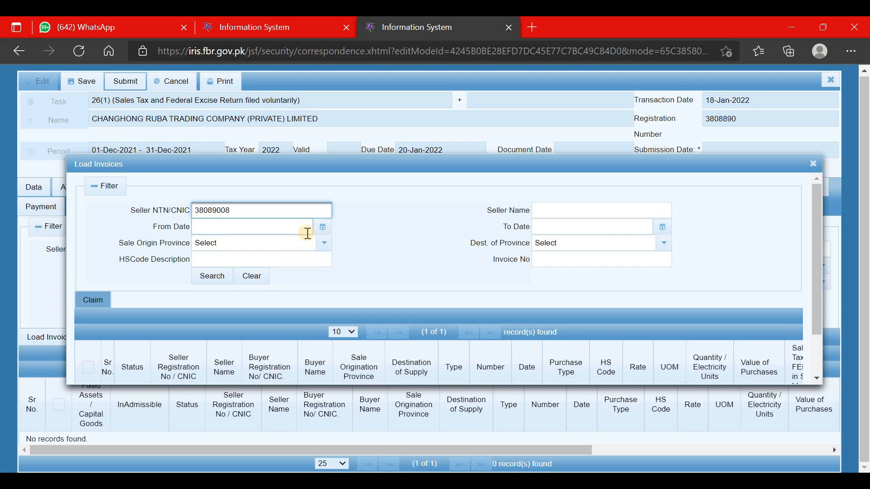
pyautogui.click(380, 255)
# Step: Correct the seller NTN and run the search, returning 39 invoices across 4 pages
pyautogui.scroll(-2, 387, 261)
pyautogui.scroll(2, 387, 261)
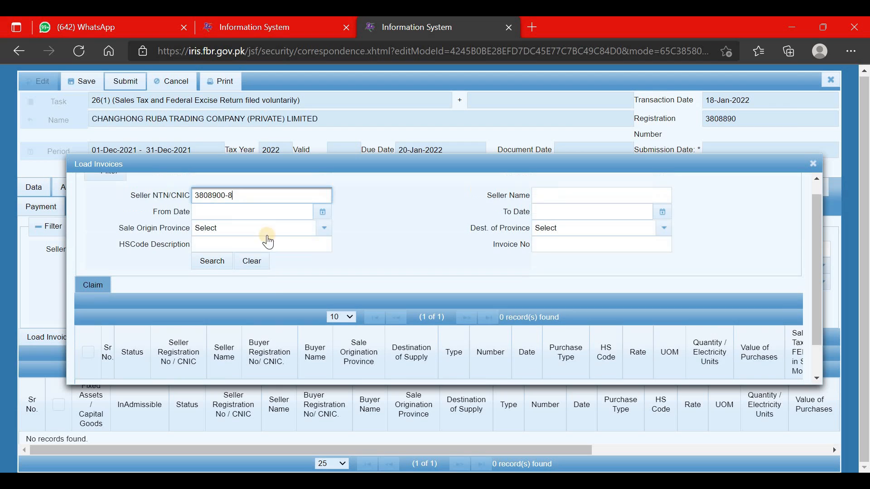
pyautogui.scroll(-2, 321, 267)
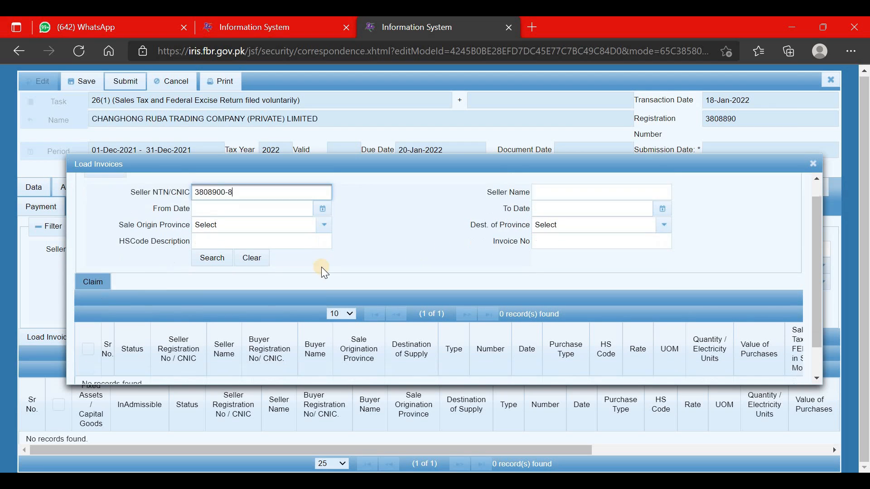
pyautogui.scroll(2, 131, 219)
pyautogui.moveTo(131, 213); pyautogui.dragTo(191, 211)
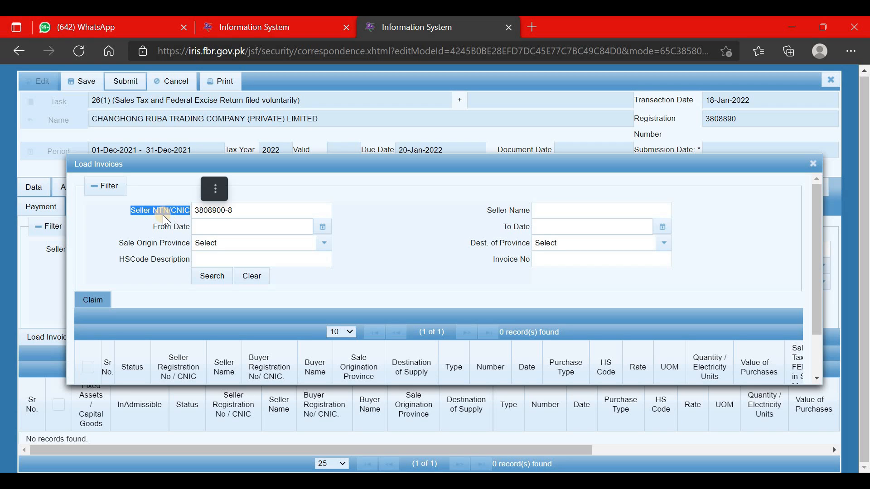
pyautogui.click(248, 209)
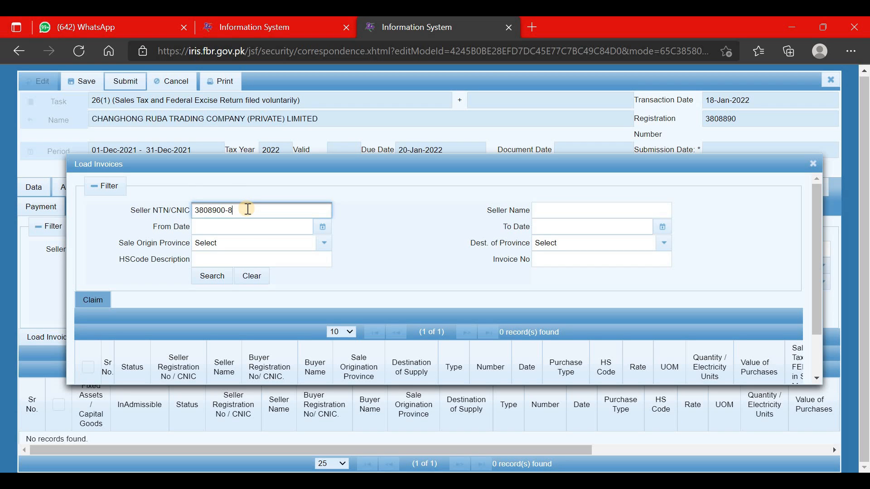
pyautogui.press('BackSpace')
pyautogui.press('BackSpace')
pyautogui.press('Return')
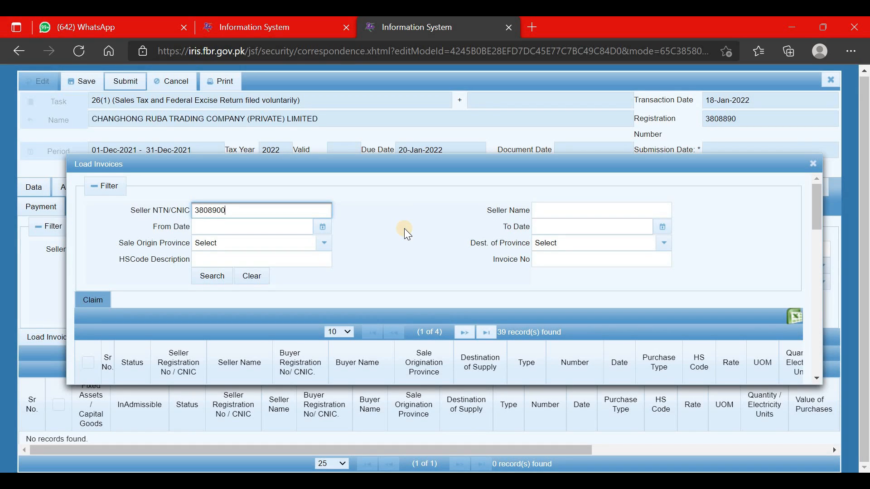
# Step: Review the 39 Valid invoices dated 30-Nov-2021 under HS code 8525 at 17%
pyautogui.scroll(-5, 299, 286)
pyautogui.scroll(3, 299, 286)
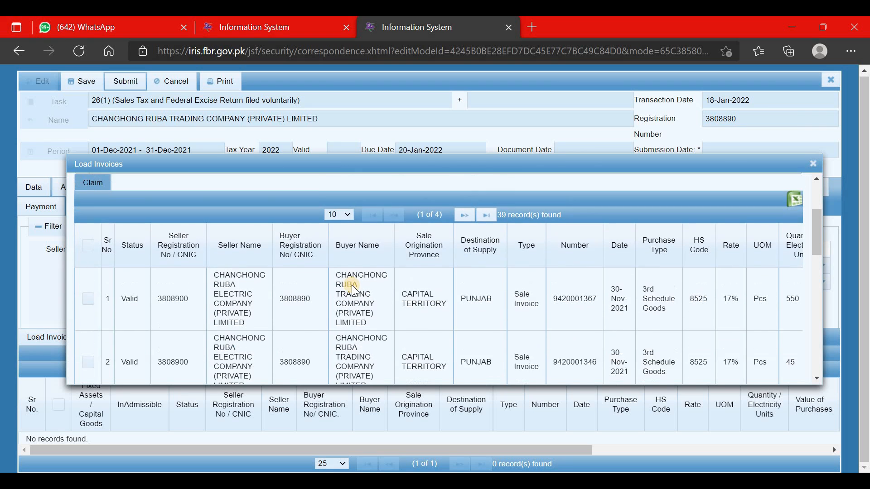
pyautogui.scroll(3, 378, 301)
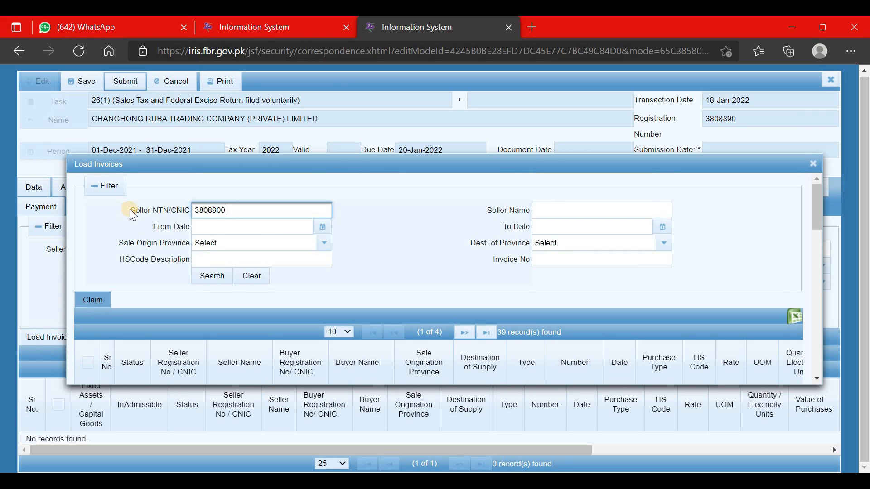
pyautogui.moveTo(130, 209); pyautogui.dragTo(171, 211)
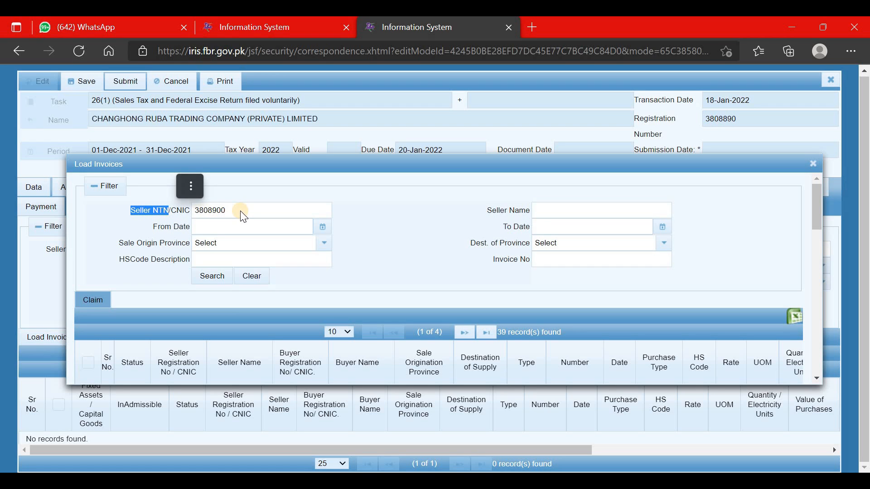
# Step: In a new tab, go to Google and start a search for 'online n'
pyautogui.click(531, 29)
pyautogui.write('g')
pyautogui.press('Return')
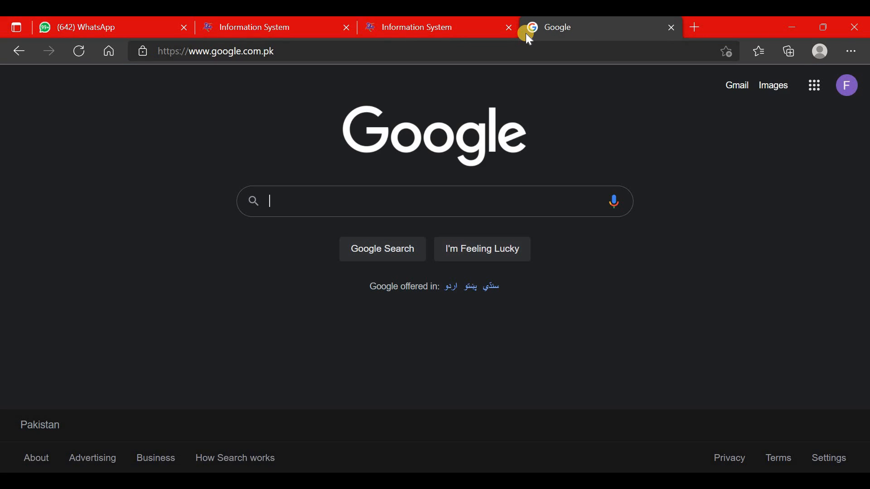
pyautogui.write('onli')
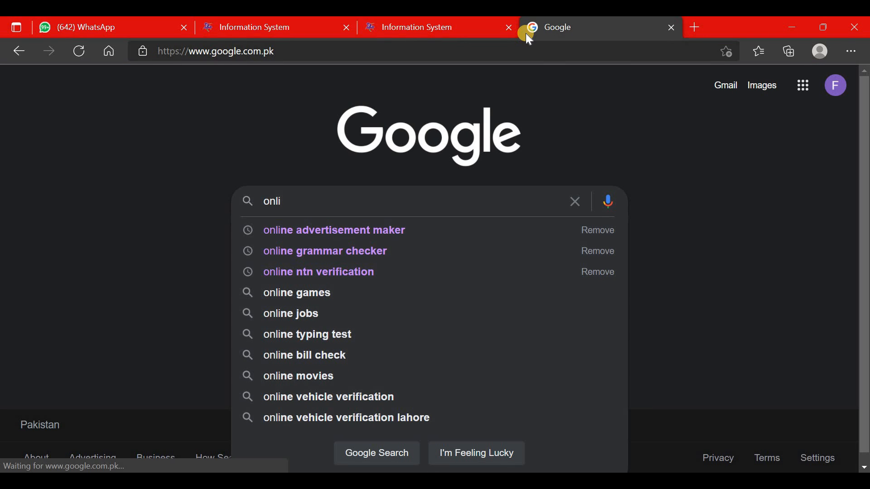
pyautogui.write('ne n')
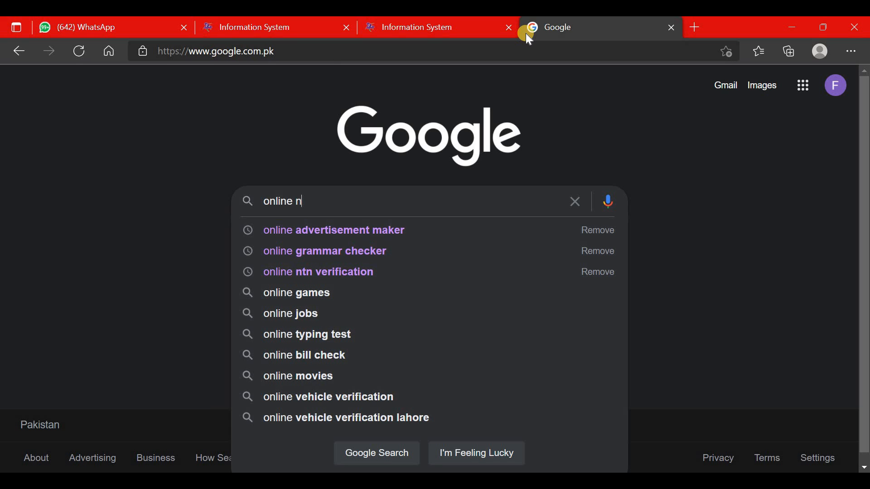
pyautogui.press('Return')
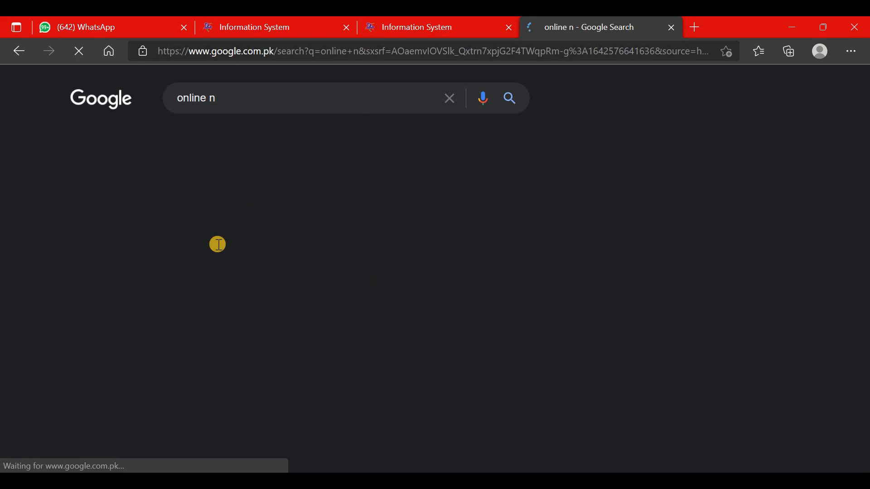
# Step: Search 'online ntn verification' and open FBR's Online Verification System result
pyautogui.click(260, 99)
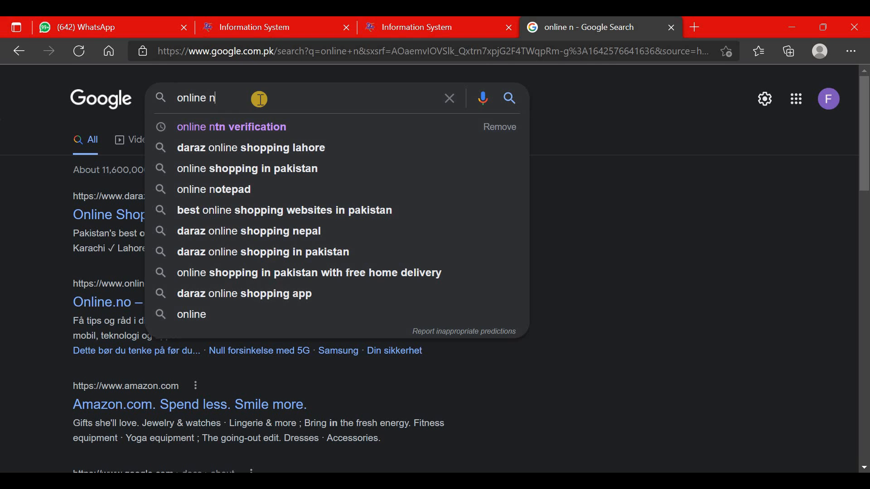
pyautogui.click(253, 124)
pyautogui.click(231, 217)
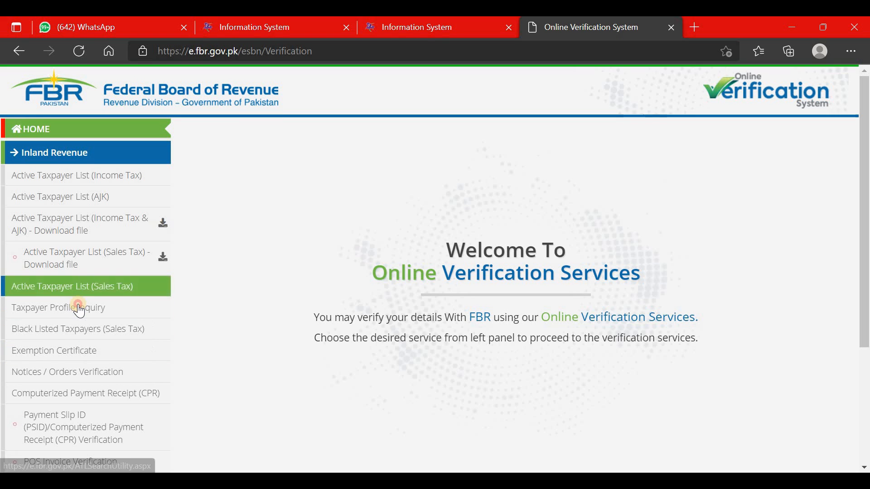
# Step: On Taxpayer Profile Inquiry, choose NTN, enter the registration number and captcha, and submit
pyautogui.click(108, 308)
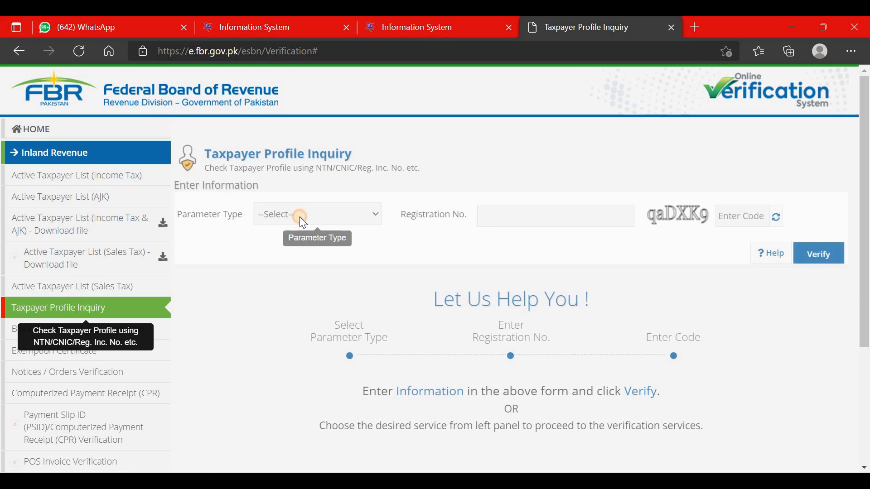
pyautogui.click(300, 216)
pyautogui.click(298, 249)
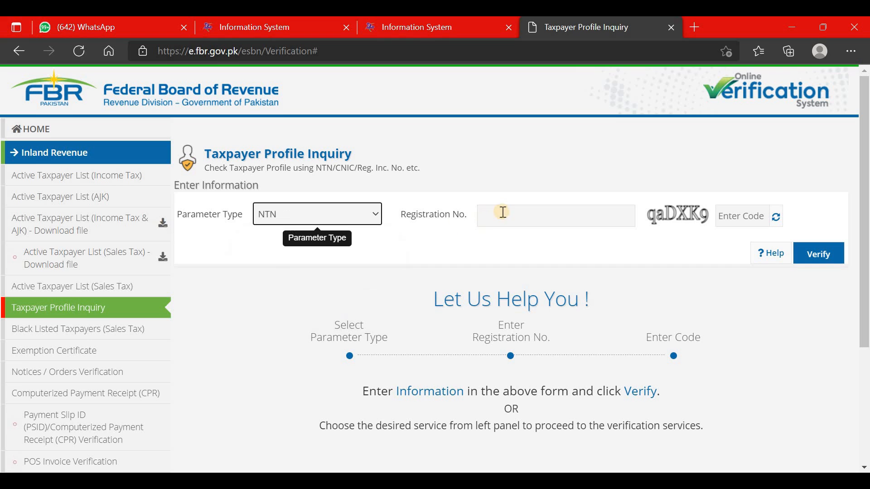
pyautogui.click(503, 212)
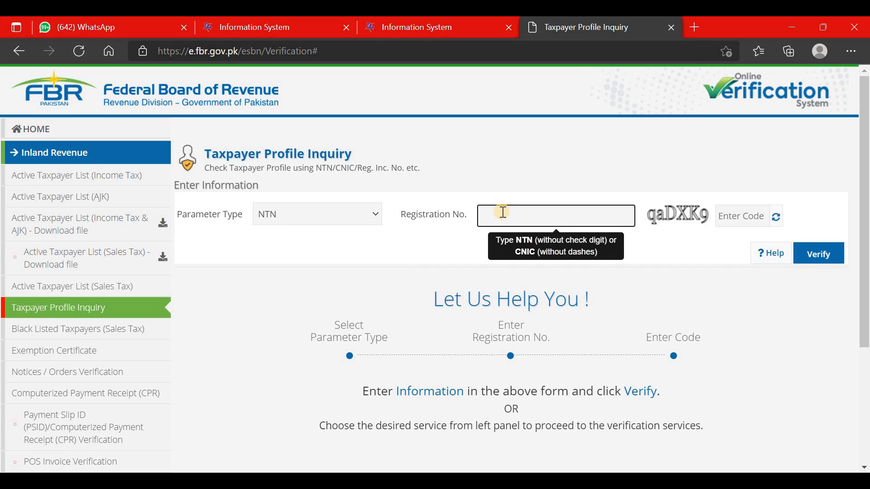
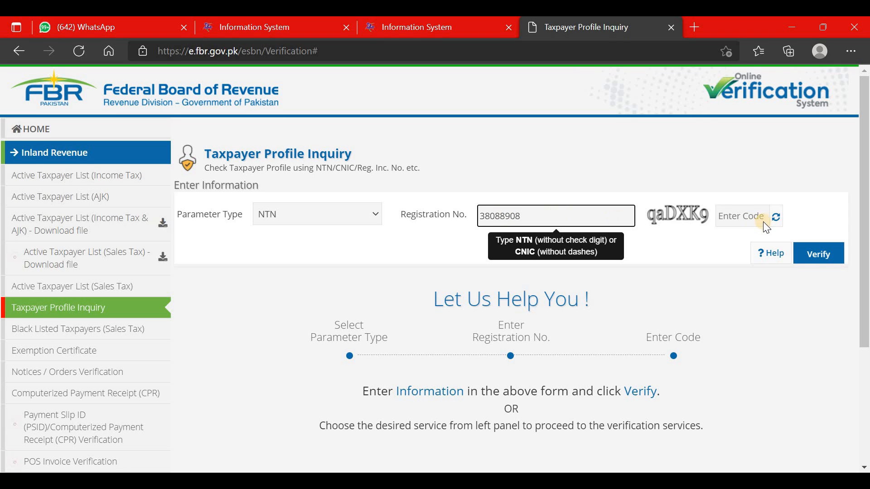
pyautogui.click(735, 215)
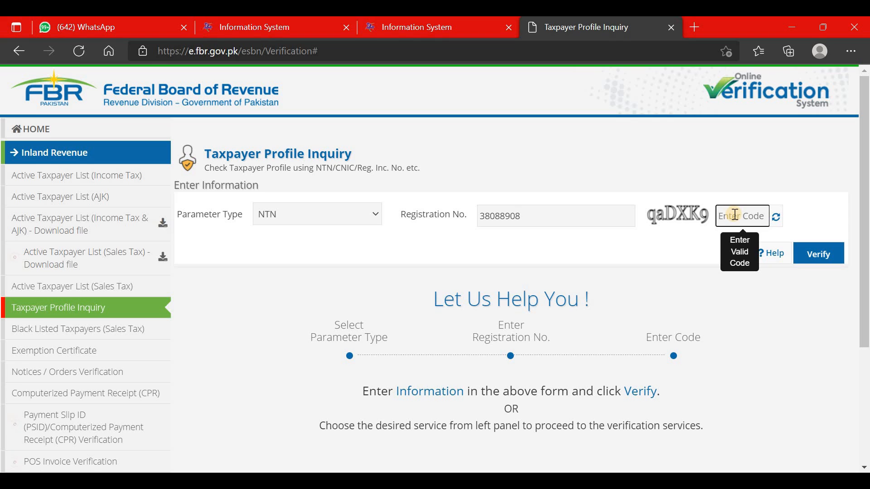
pyautogui.write('qaDXX9')
pyautogui.click(809, 254)
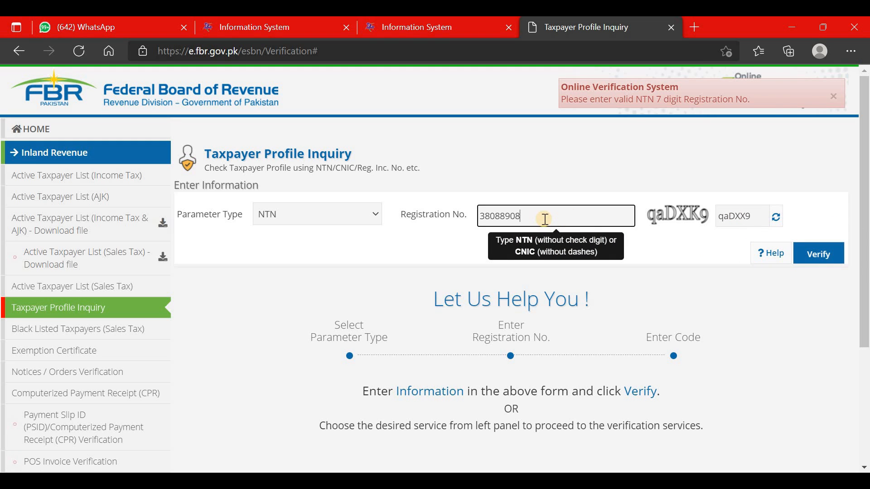
# Step: Fix the registration number and captcha code, then resubmit to show the profile
pyautogui.press('BackSpace')
pyautogui.click(808, 253)
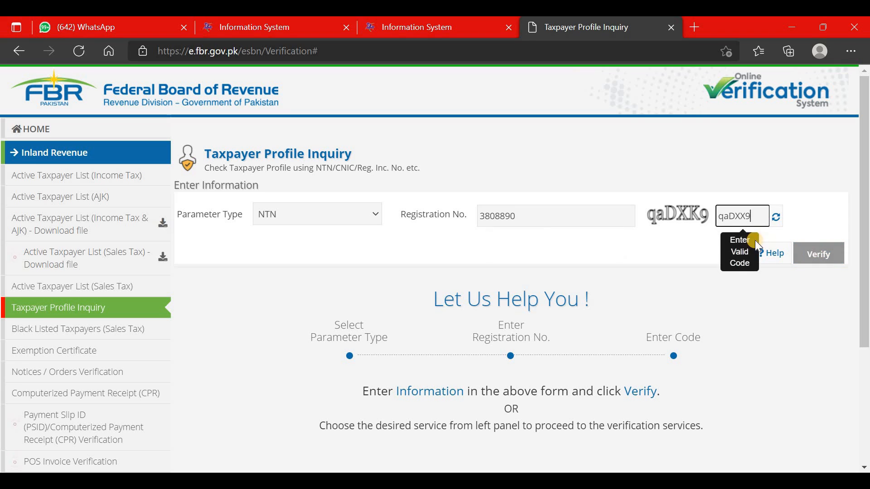
pyautogui.click(748, 217)
pyautogui.click(822, 253)
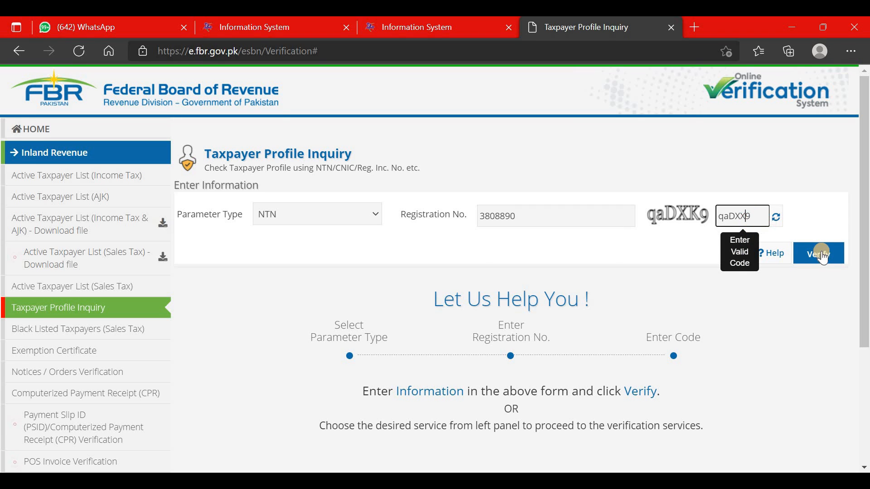
pyautogui.press('BackSpace')
pyautogui.write('K')
pyautogui.click(822, 255)
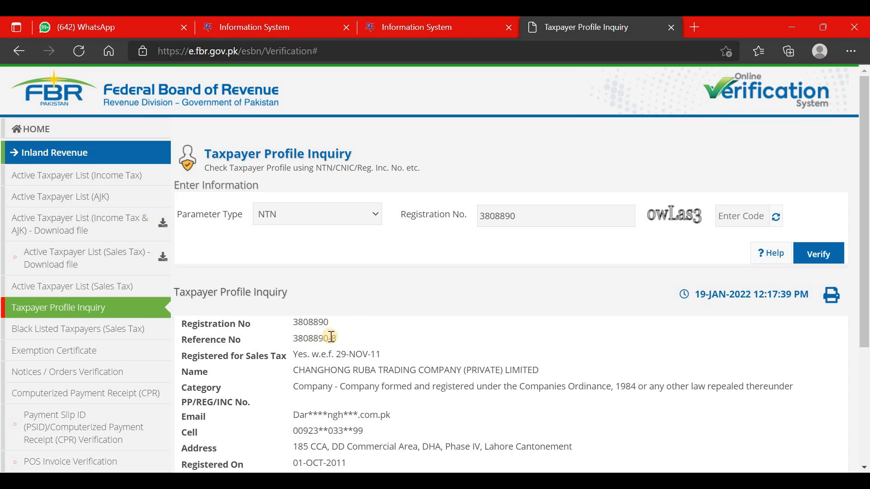
# Step: Select the company's Reference No and Registration No values in the taxpayer profile
pyautogui.click(312, 339)
pyautogui.moveTo(311, 339); pyautogui.dragTo(290, 338)
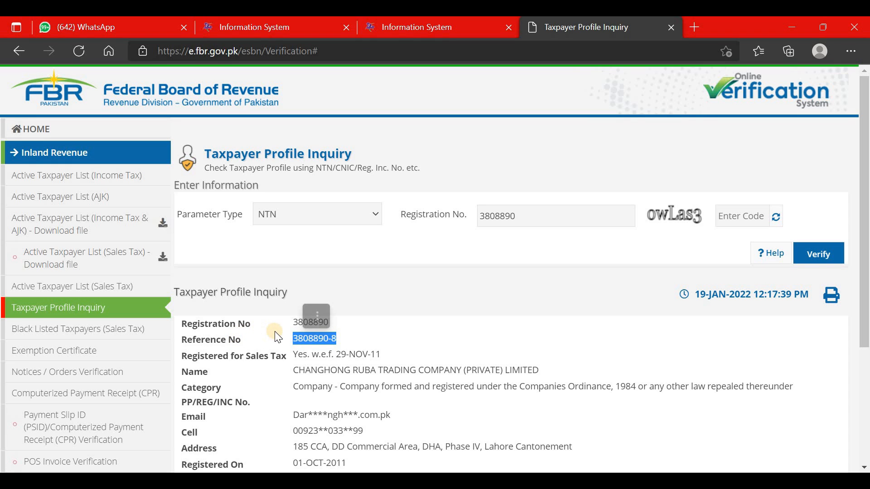
pyautogui.click(333, 325)
pyautogui.moveTo(318, 322); pyautogui.dragTo(291, 322)
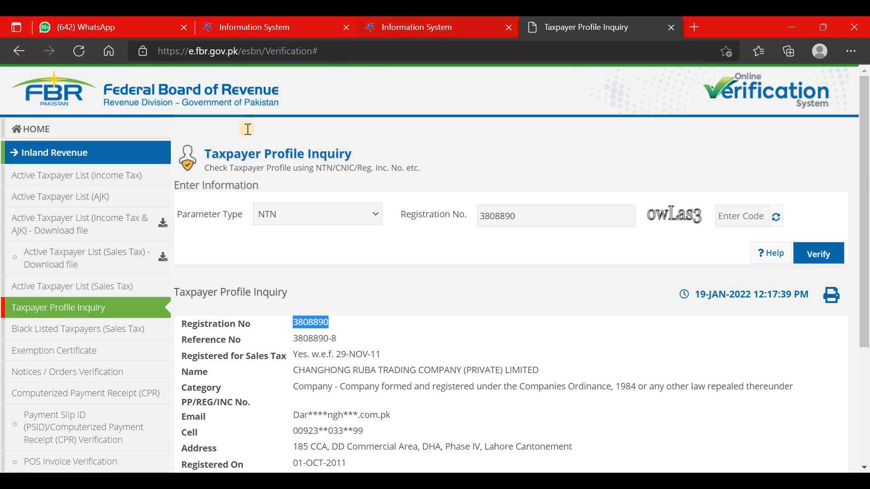
pyautogui.hotkey('ctrl', 'shift', 'Tab')
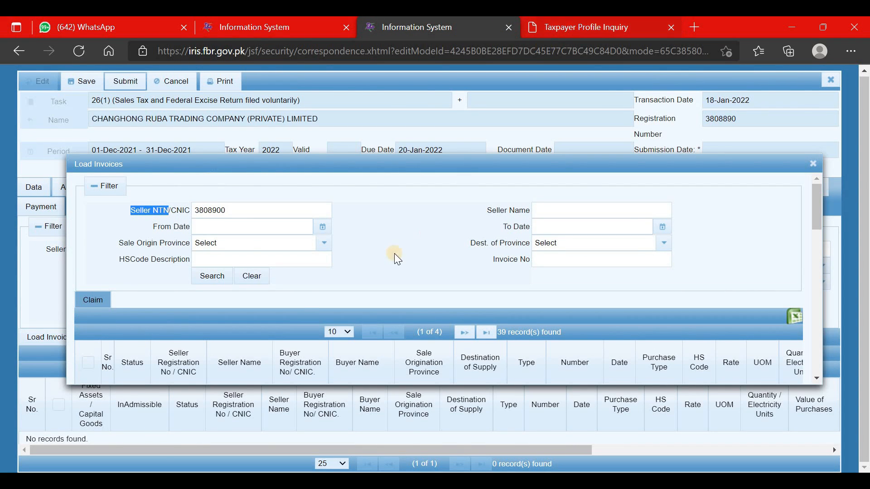
pyautogui.hotkey('ctrl', 'Tab')
pyautogui.moveTo(241, 341); pyautogui.dragTo(200, 340)
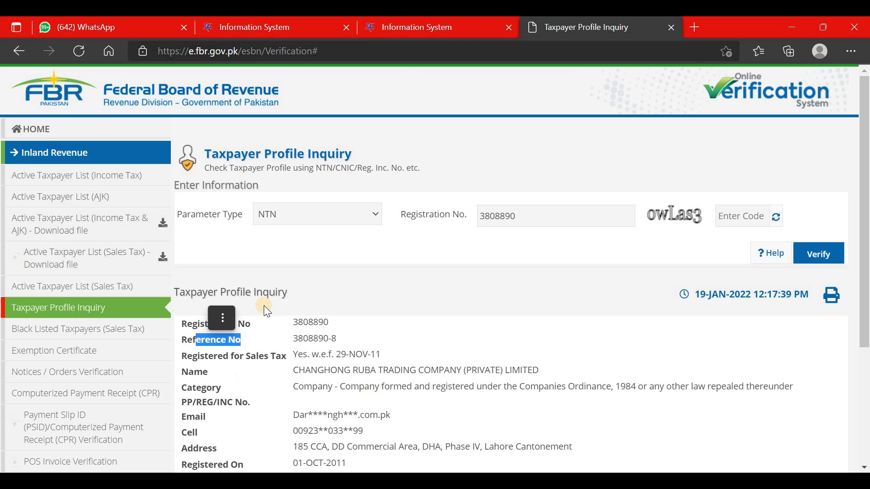
# Step: Compare the profile with the IRIS Load Invoices list, scroll its details, then return to IRIS
pyautogui.click(421, 18)
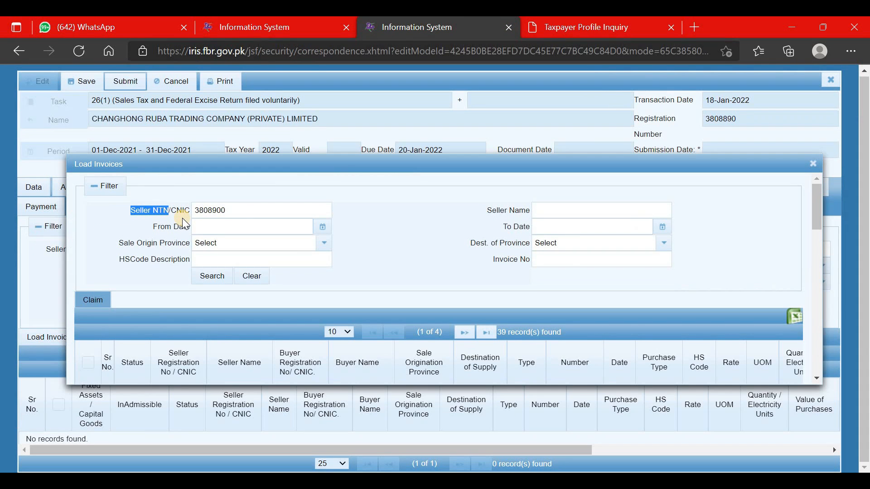
pyautogui.click(588, 19)
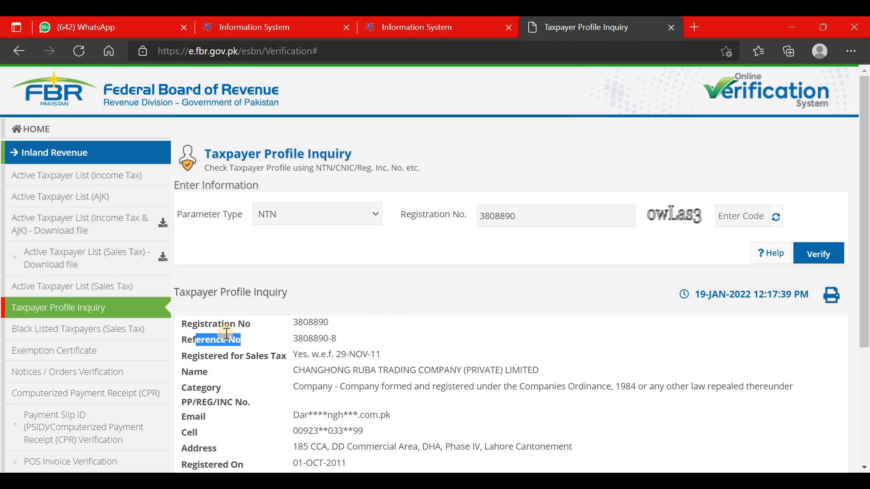
pyautogui.click(410, 32)
pyautogui.click(577, 21)
pyautogui.scroll(-3, 410, 369)
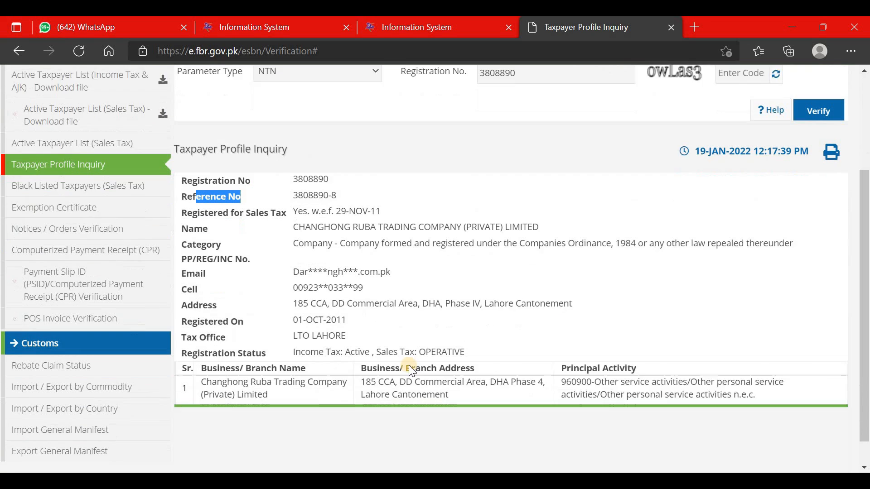
pyautogui.scroll(-1, 409, 365)
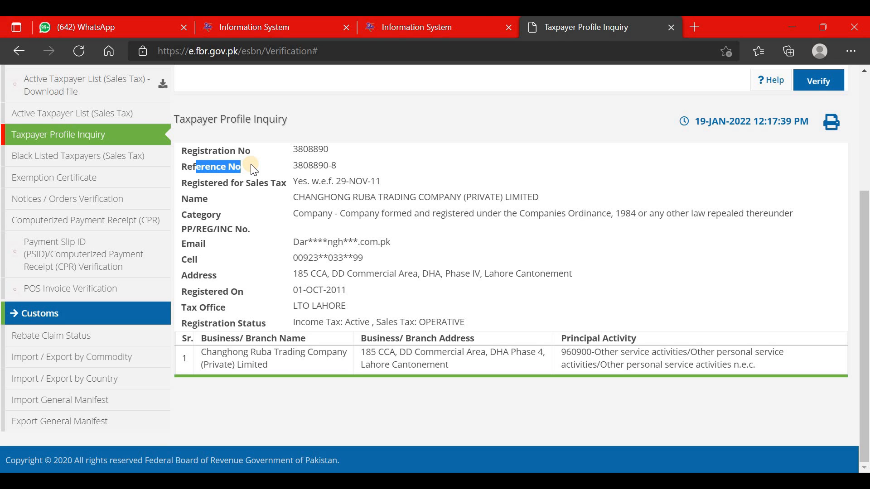
pyautogui.click(444, 30)
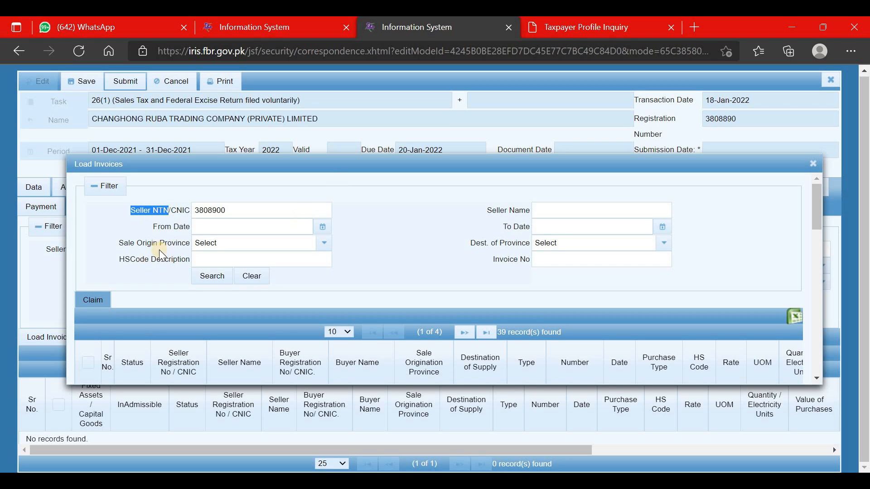
# Step: Search the seller's invoices, select all of them with the header checkbox, and claim them
pyautogui.click(230, 222)
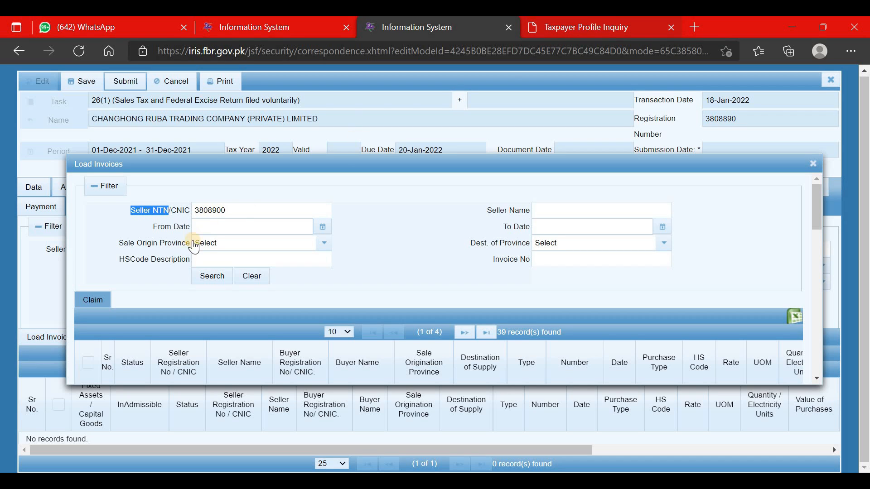
pyautogui.click(221, 276)
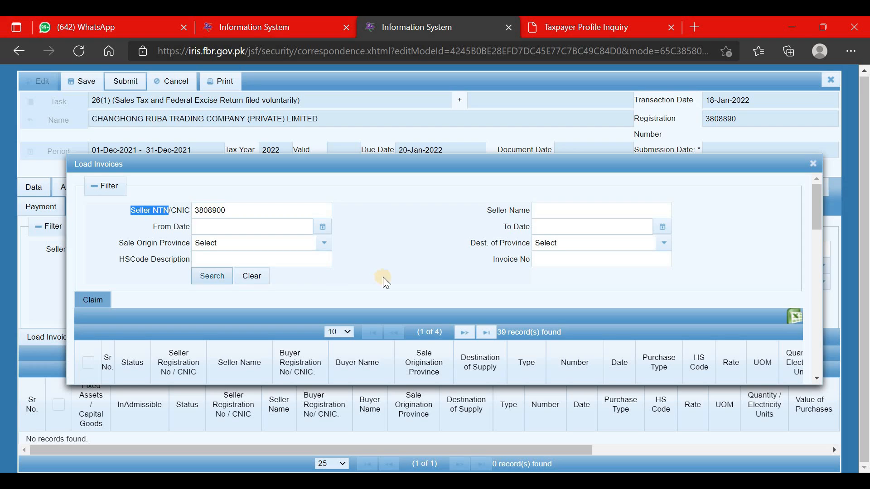
pyautogui.scroll(-6, 349, 278)
pyautogui.scroll(5, 254, 279)
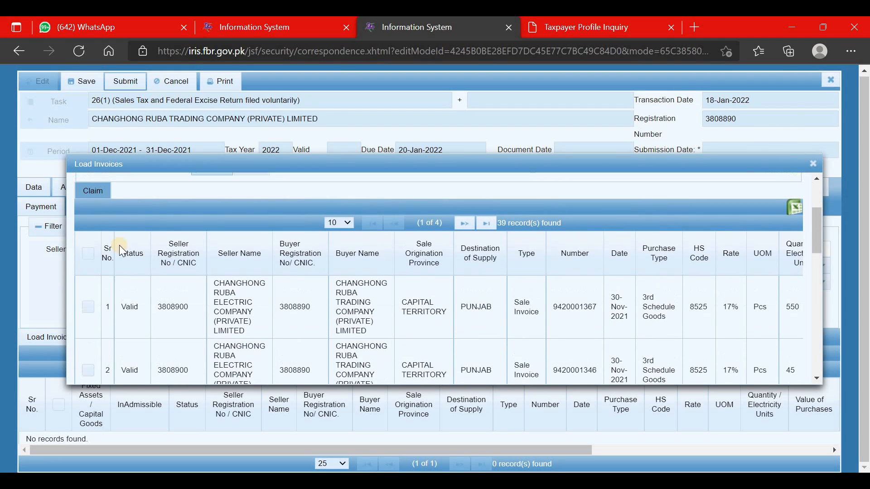
pyautogui.click(87, 257)
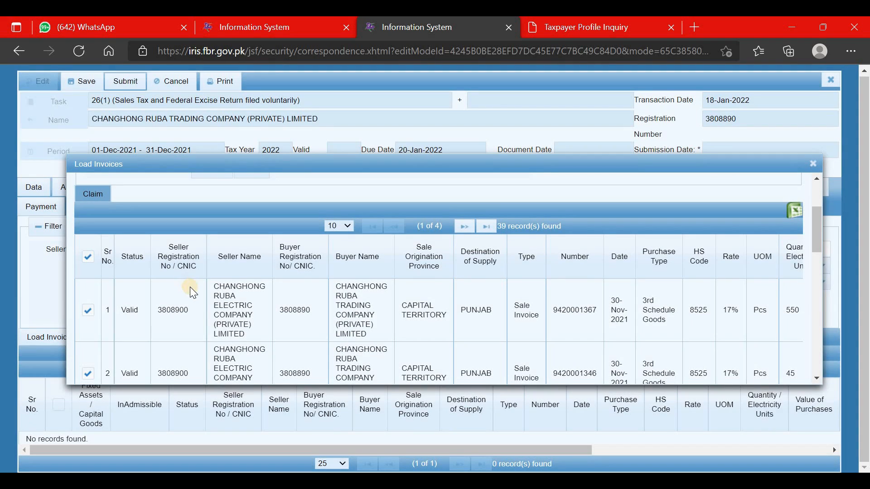
pyautogui.scroll(-6, 190, 287)
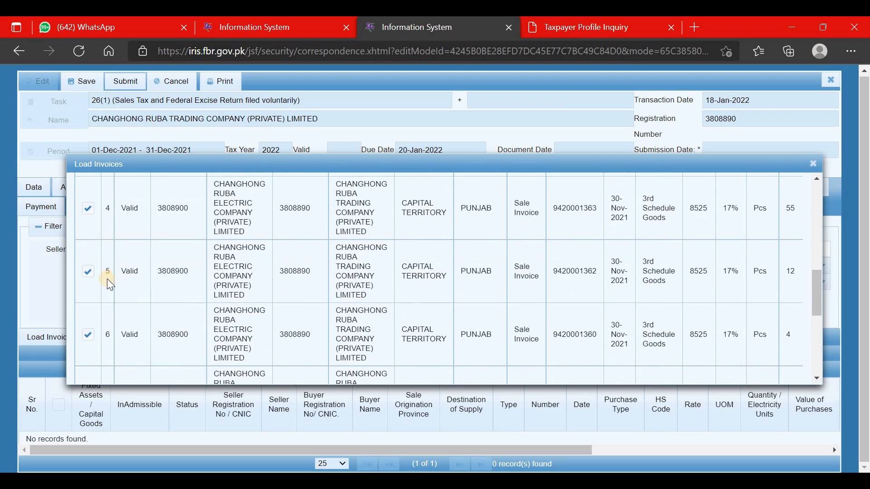
pyautogui.scroll(10, 107, 279)
pyautogui.click(94, 298)
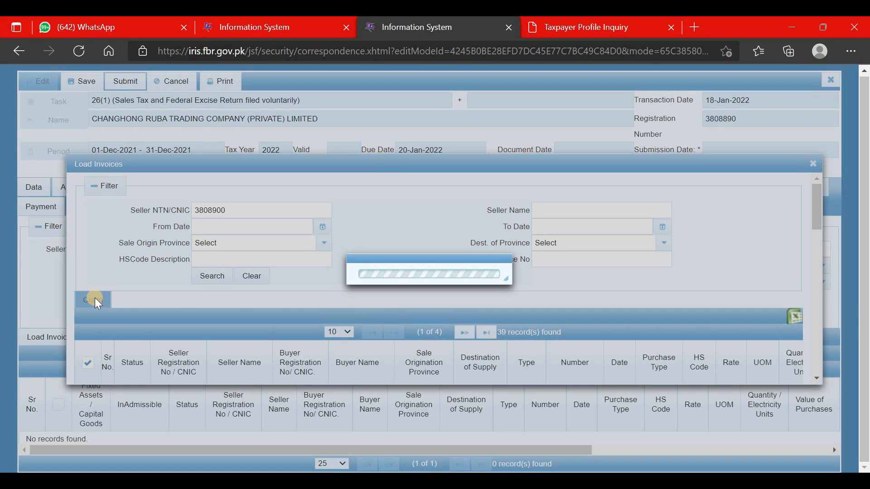